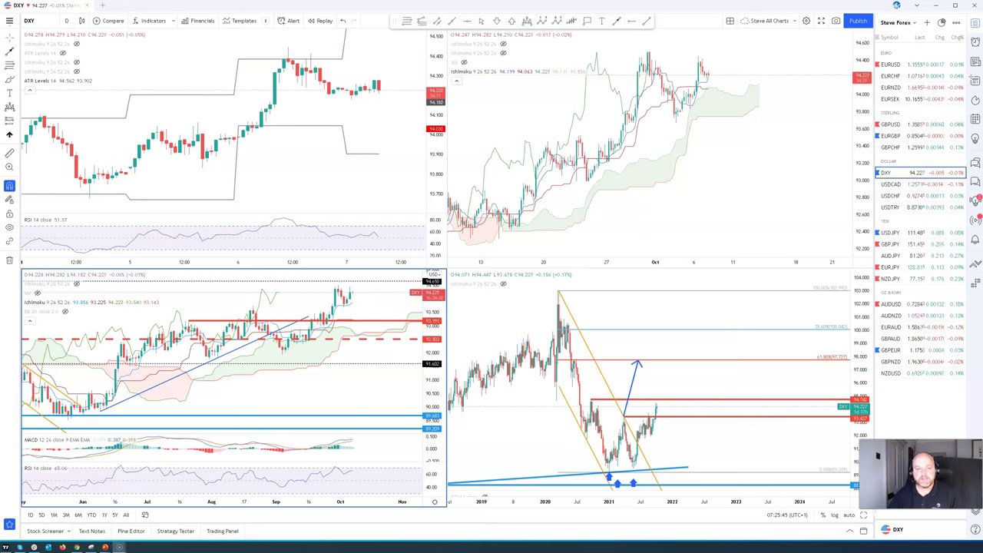
Enlarge the weekly DXY chart and rescale it to show empty future space.
click(785, 456)
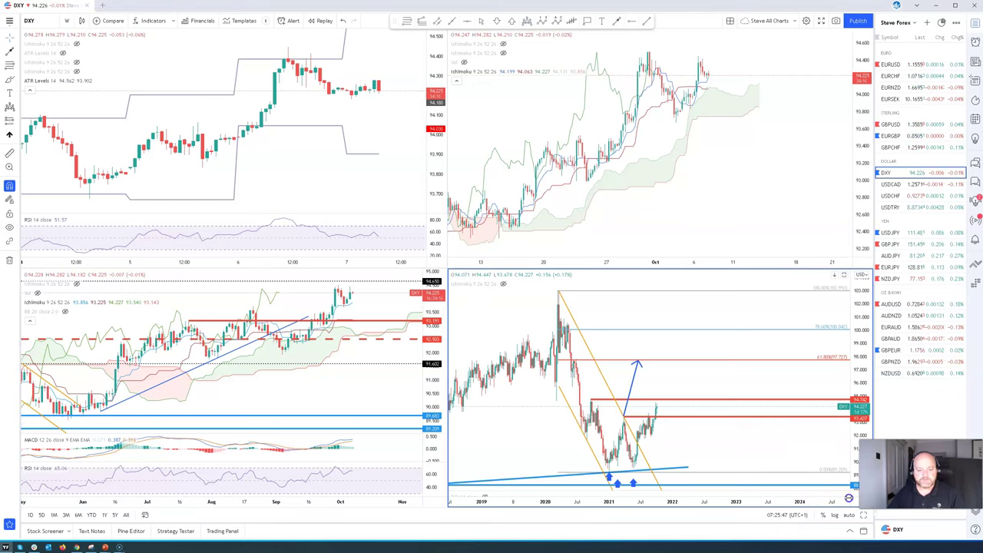
click(863, 516)
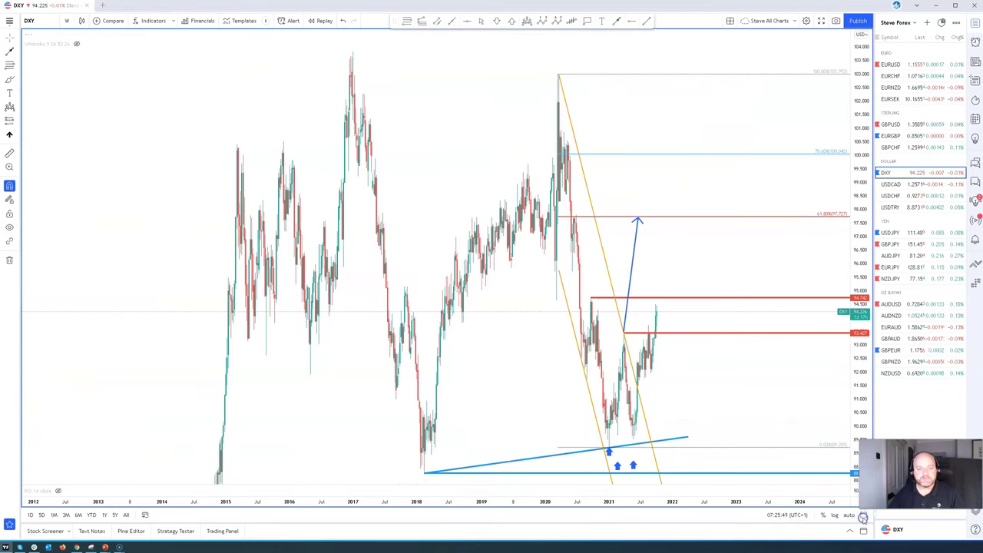
scroll(760, 380, up, 3)
scroll(662, 410, up, 2)
scroll(691, 376, left, 5)
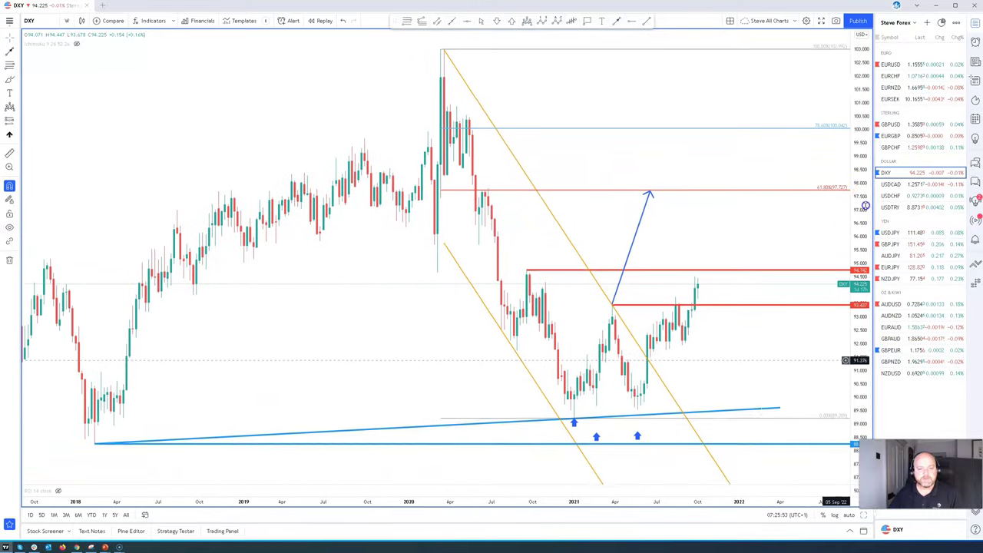
drag(807, 341, 713, 337)
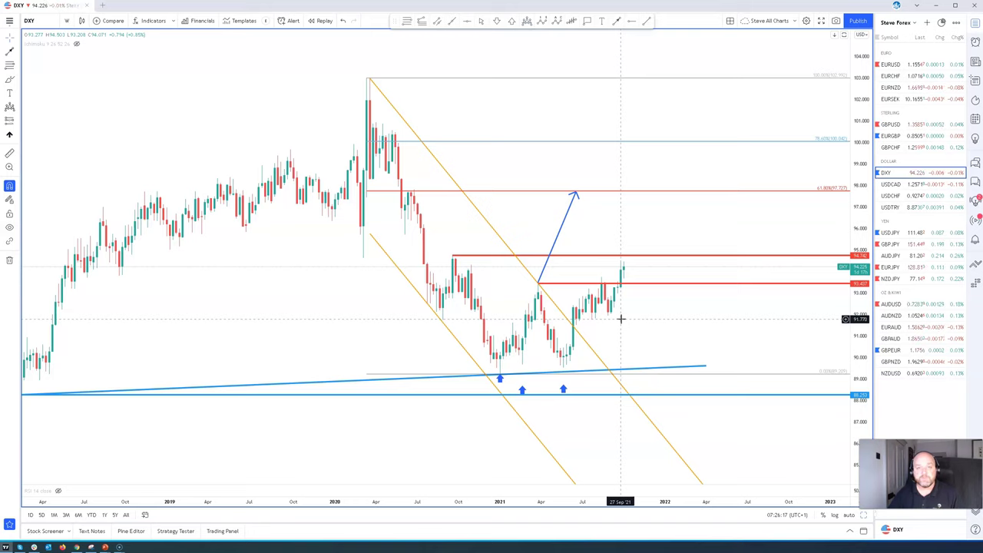
Inspect the yellow descending channel, then go back to the four-chart layout.
click(539, 286)
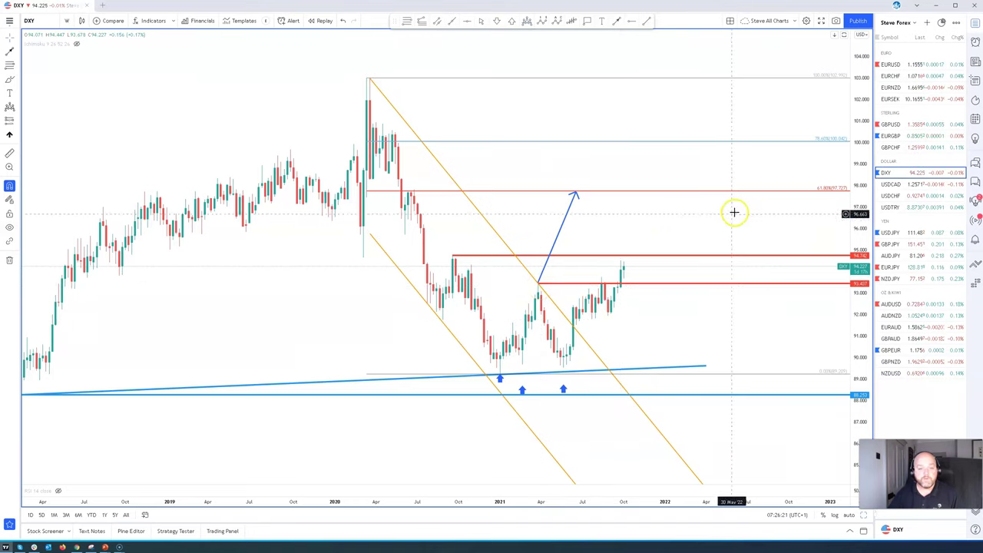
click(776, 282)
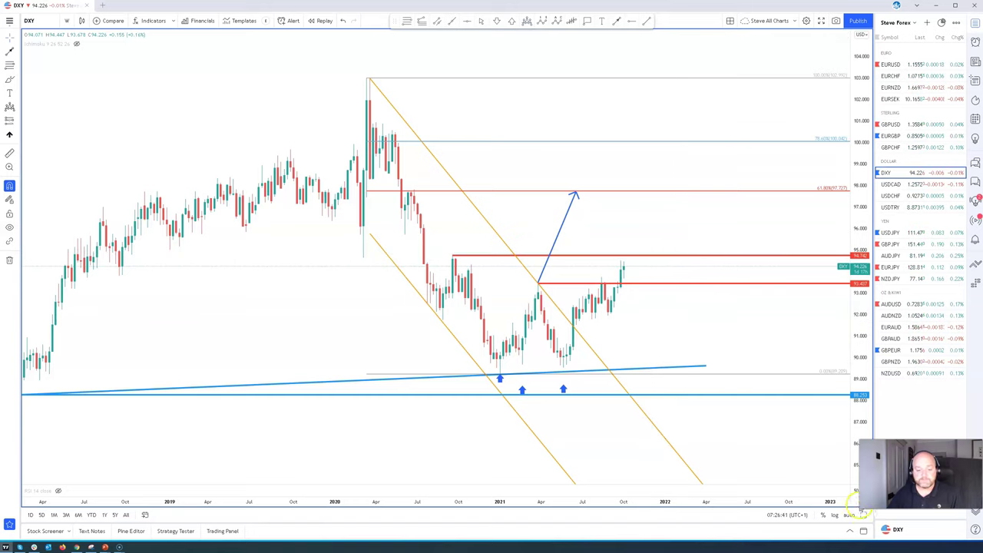
key(alt+Return)
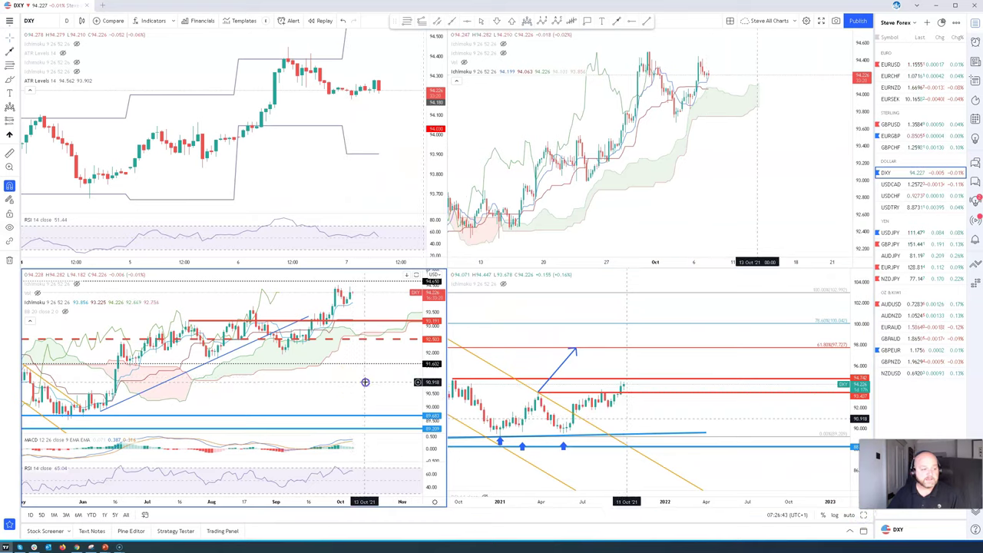
Review the enlarged daily DXY Ichimoku chart, then switch the symbol to EURUSD.
key(alt+Return)
scroll(811, 287, up, 5)
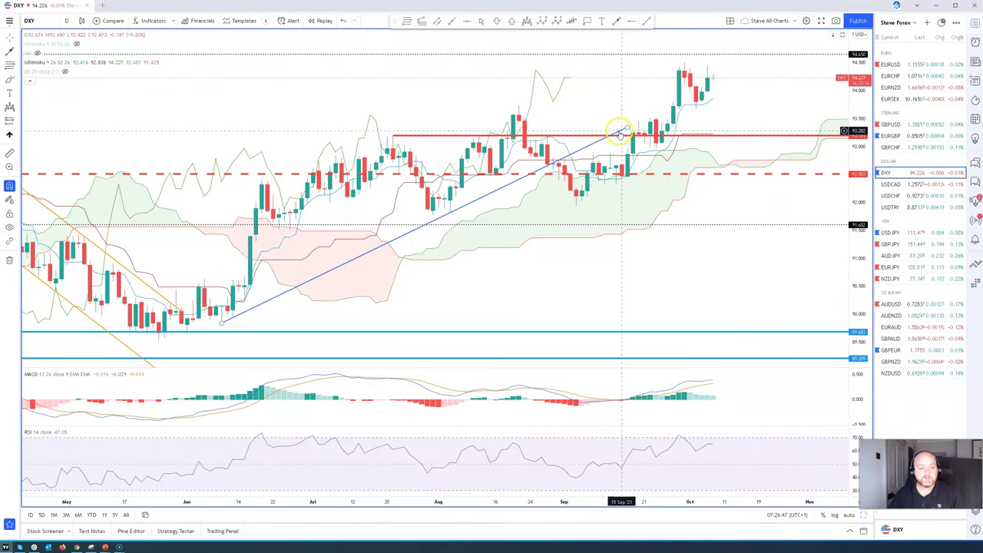
drag(760, 256, 761, 288)
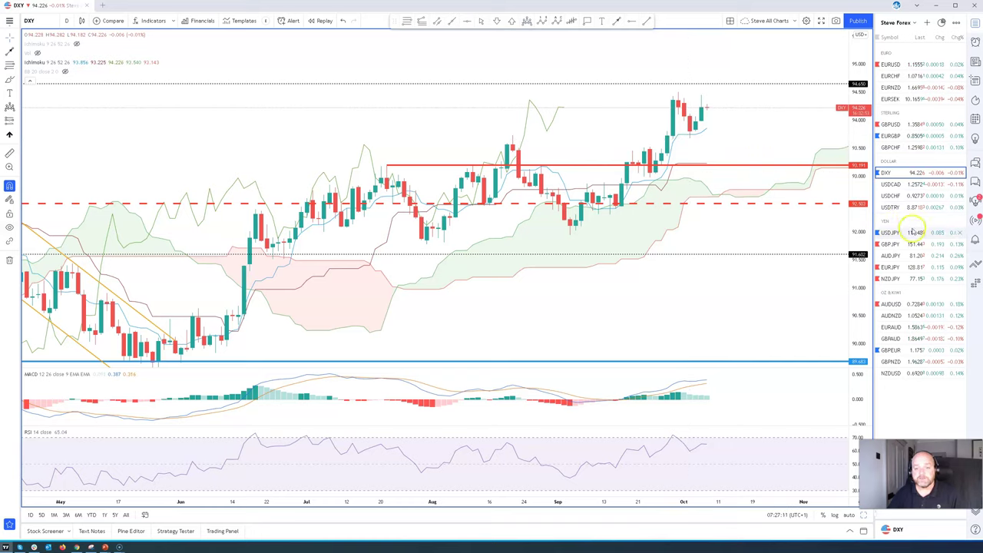
click(904, 65)
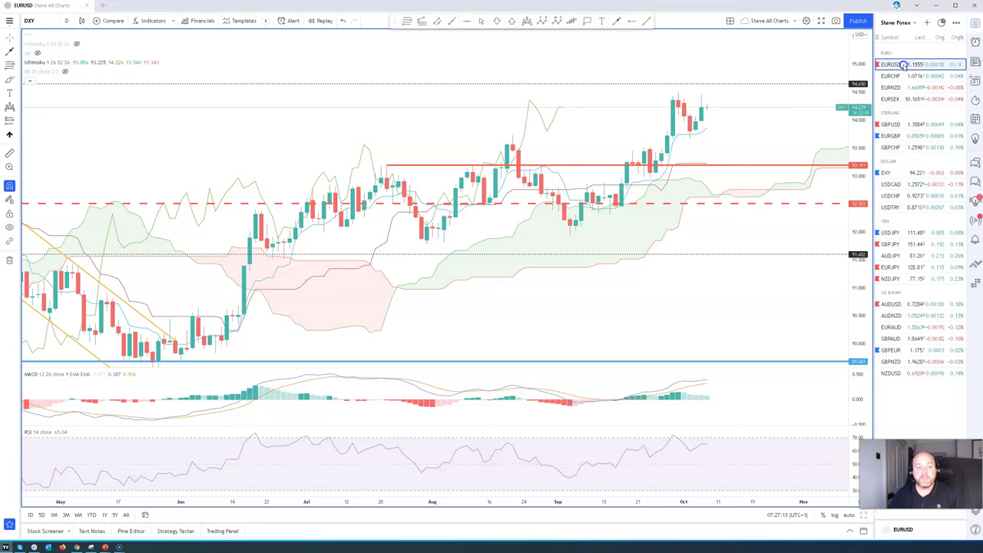
Enlarge the weekly EURUSD chart and fit the 2020–2021 wave count and full rise in view.
key(alt+Return)
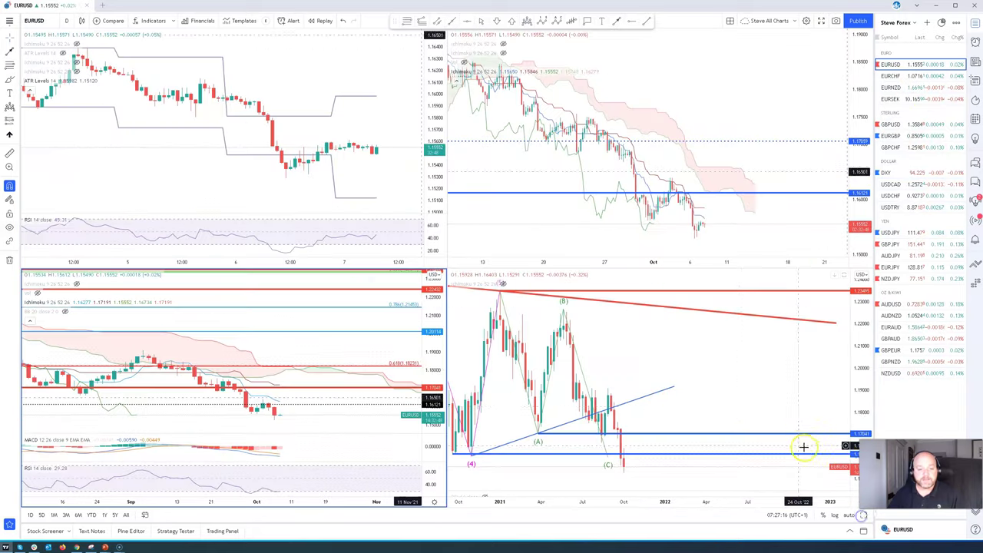
key(alt+Return)
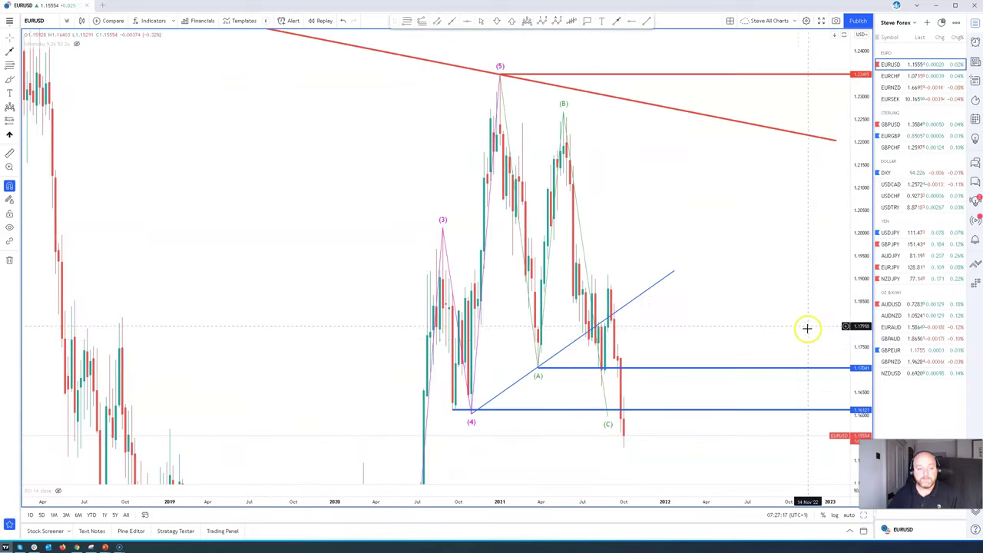
scroll(807, 330, up, 3)
drag(628, 281, 847, 247)
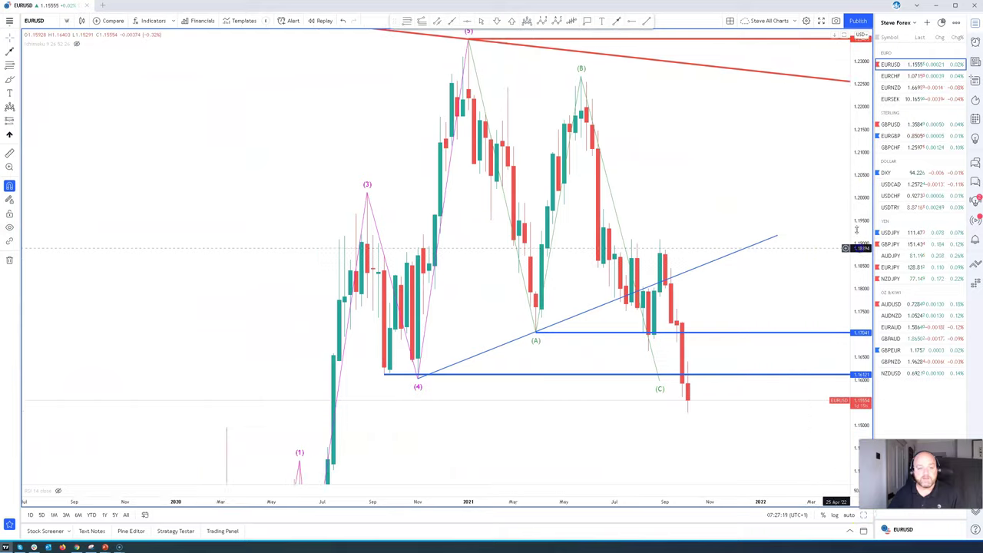
double_click(856, 123)
drag(681, 428, 748, 447)
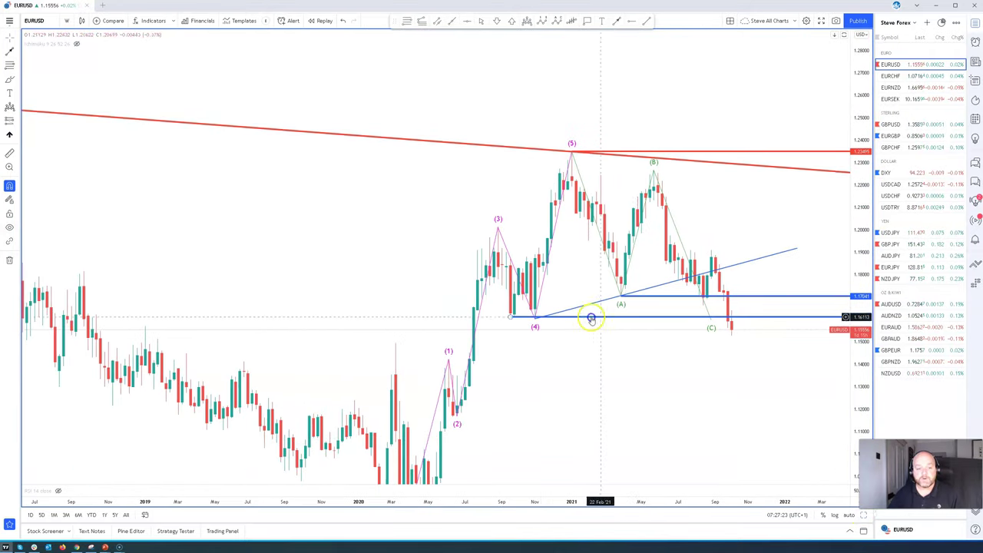
Inspect the weekly EURUSD drawings, then go back to the four-chart layout.
click(609, 302)
click(681, 291)
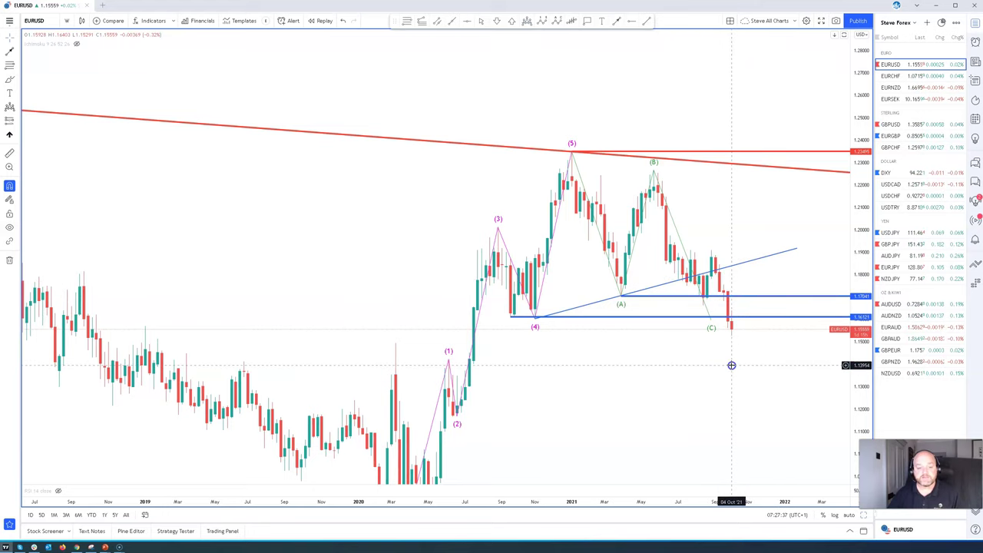
click(673, 343)
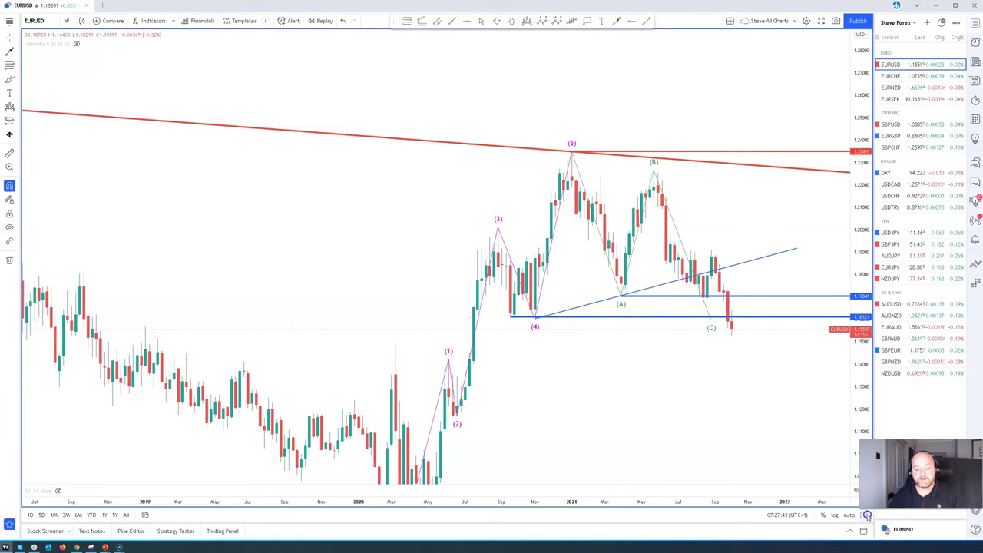
click(865, 516)
Move the daily EURUSD horizontal level to 1.16121.
click(515, 350)
click(334, 405)
drag(334, 405, 334, 405)
Enlarge the daily EURUSD chart, shift it right and compress the price scale to fit all levels.
click(862, 515)
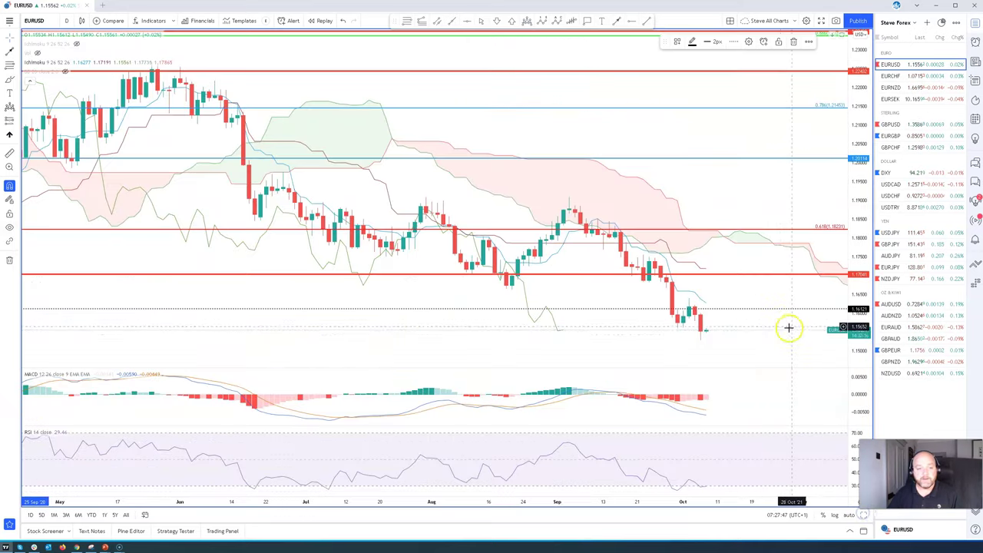
scroll(783, 340, up, 3)
scroll(815, 345, down, 2)
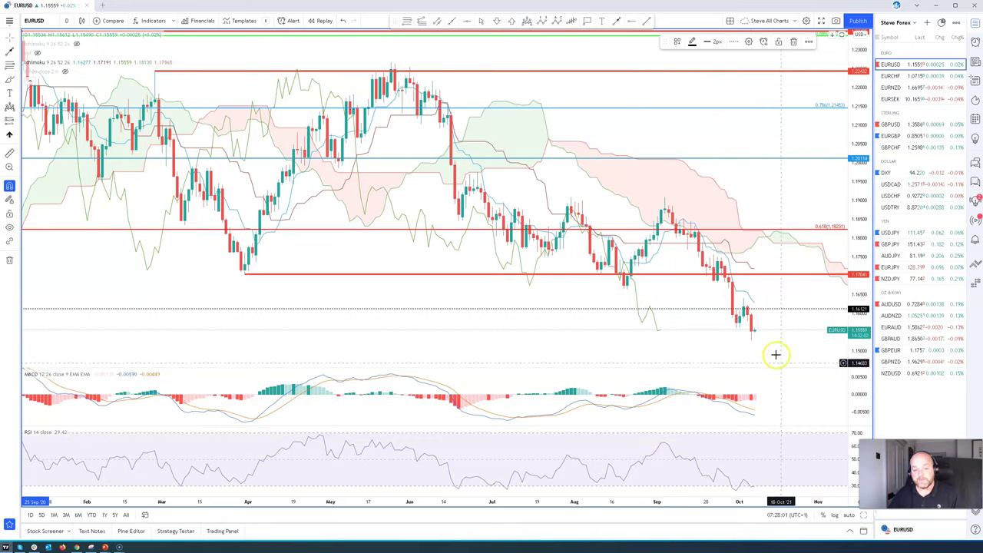
scroll(774, 356, down, 5)
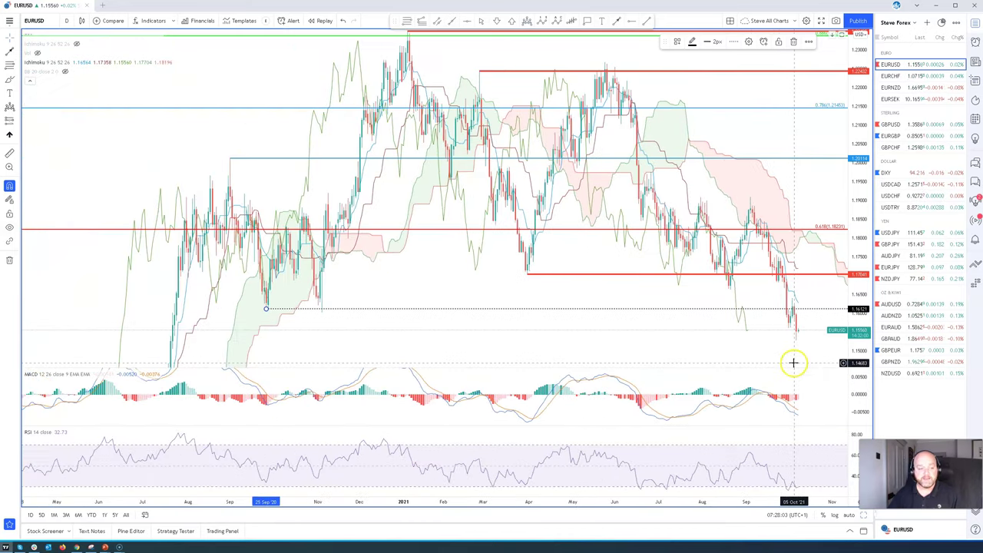
scroll(774, 351, up, 3)
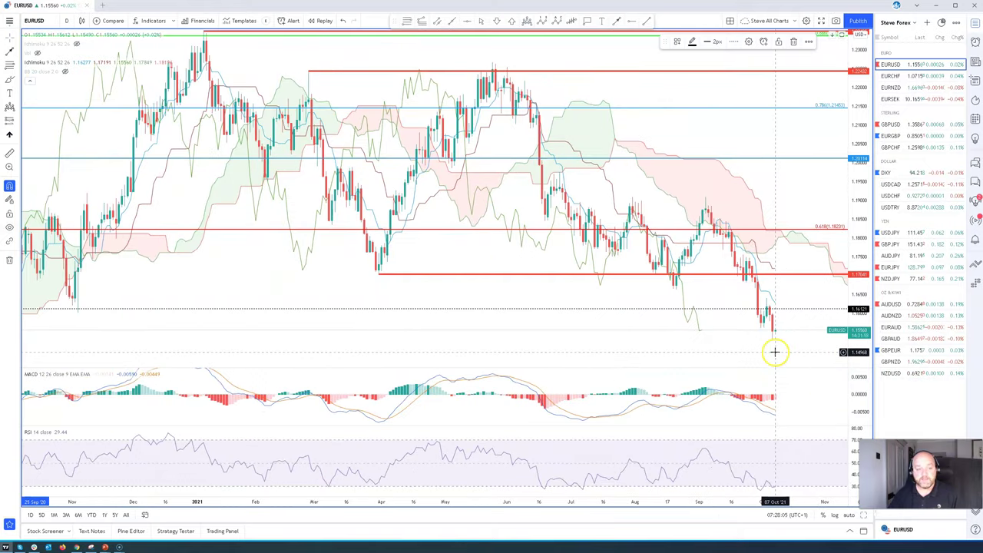
drag(611, 337, 638, 333)
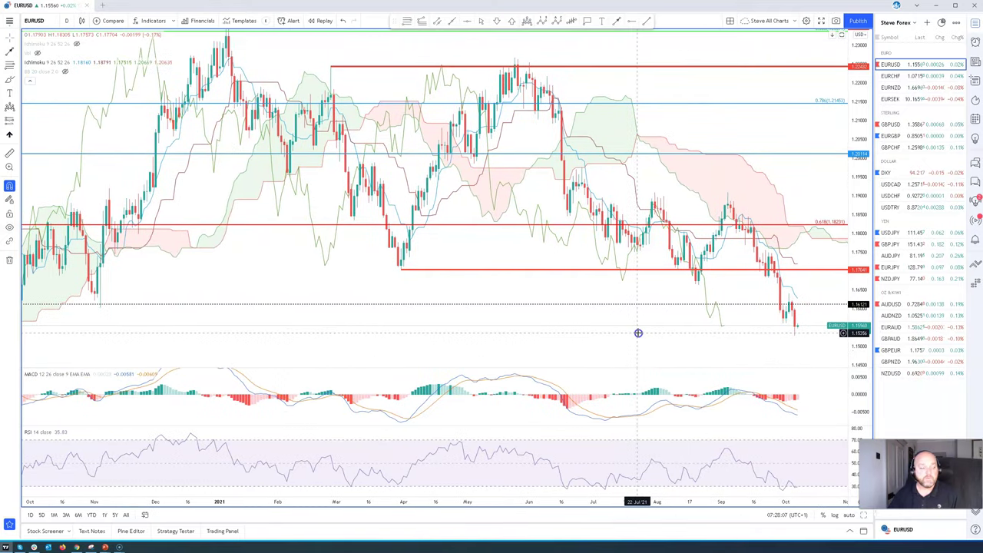
drag(866, 180, 864, 209)
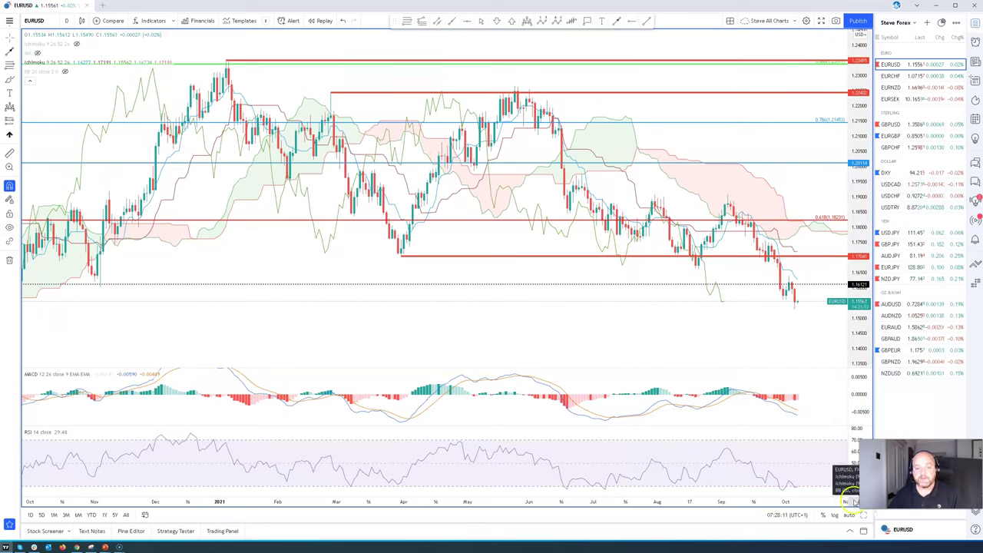
Switch to GBPUSD, enlarge the weekly chart and widen the visible price range.
click(915, 128)
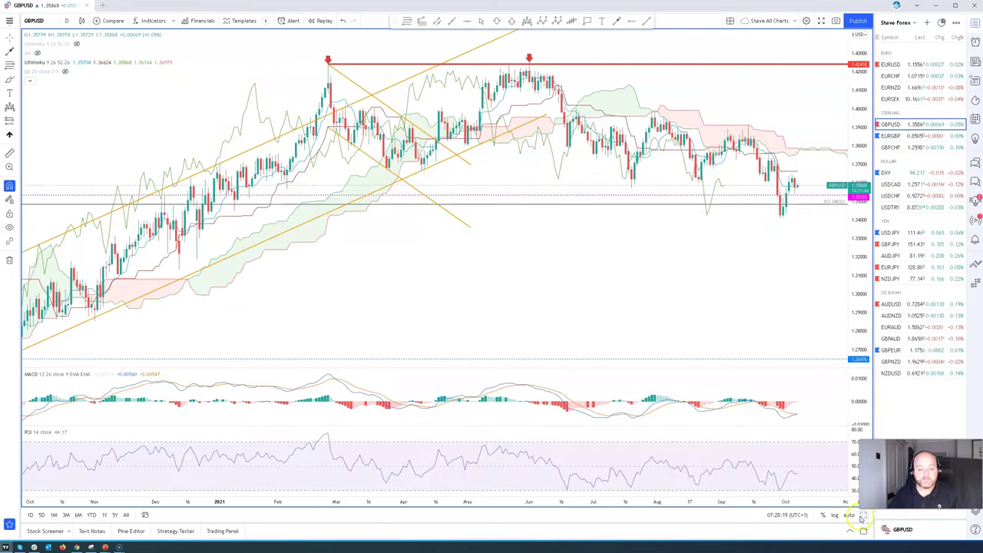
key(alt+Return)
click(738, 374)
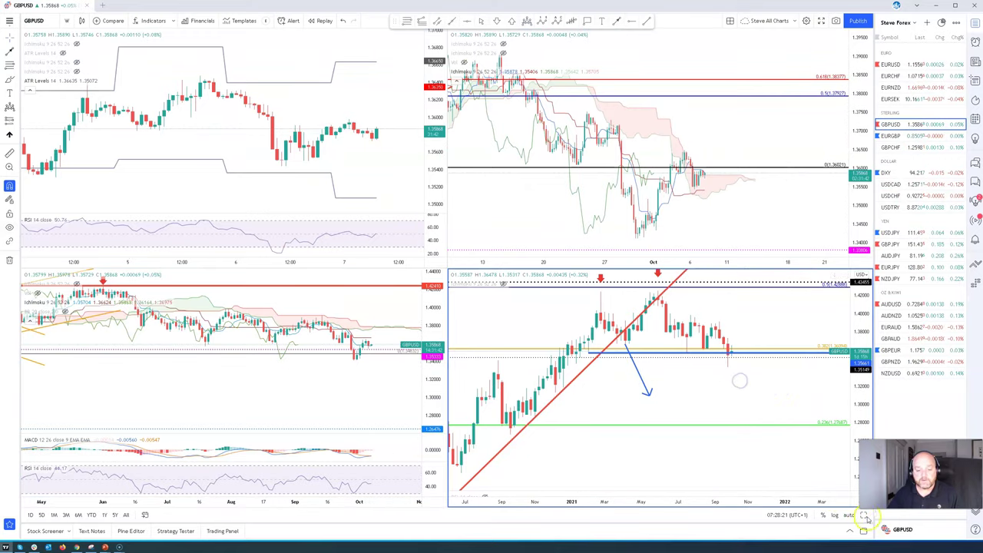
key(alt+Return)
scroll(723, 303, up, 2)
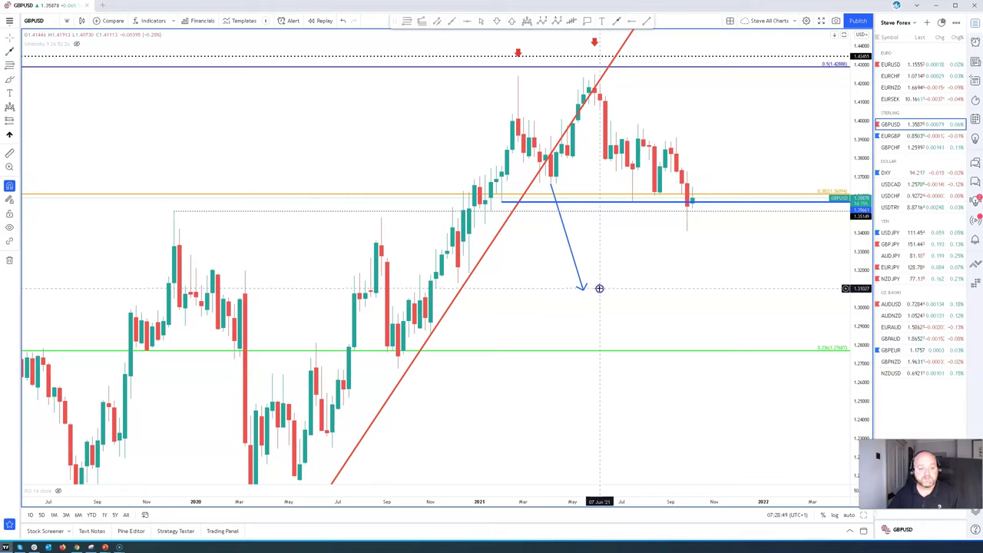
drag(599, 288, 348, 429)
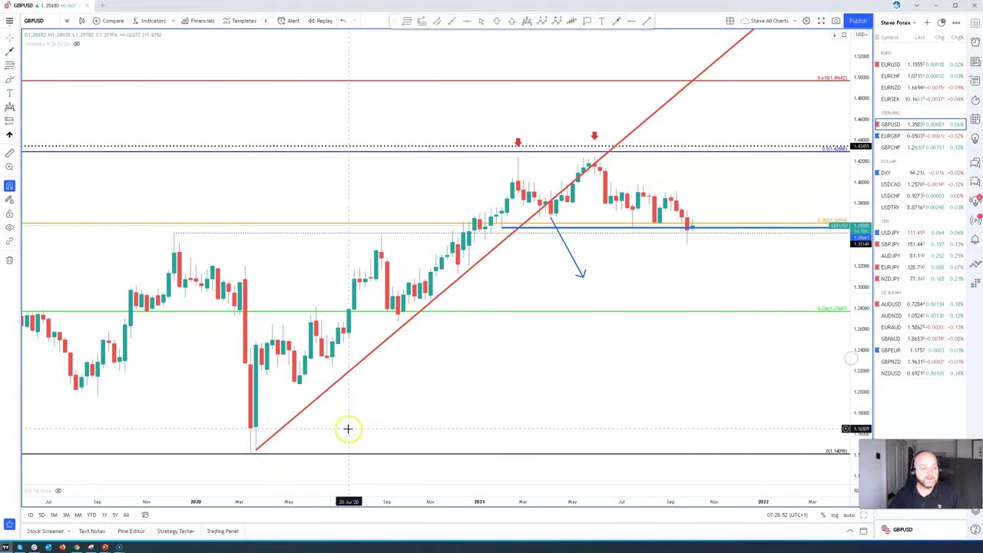
Delete the old Fibonacci retracement and anchor a new one at the March 2020 low.
click(456, 84)
key(Delete)
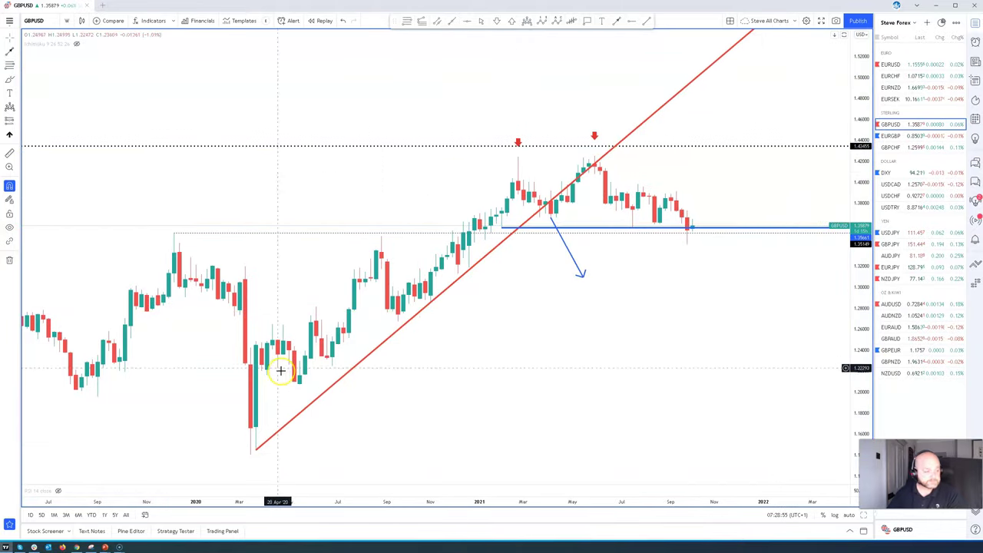
click(250, 453)
End the retracement at the May 2021 high, then switch the symbol to USDJPY.
click(593, 156)
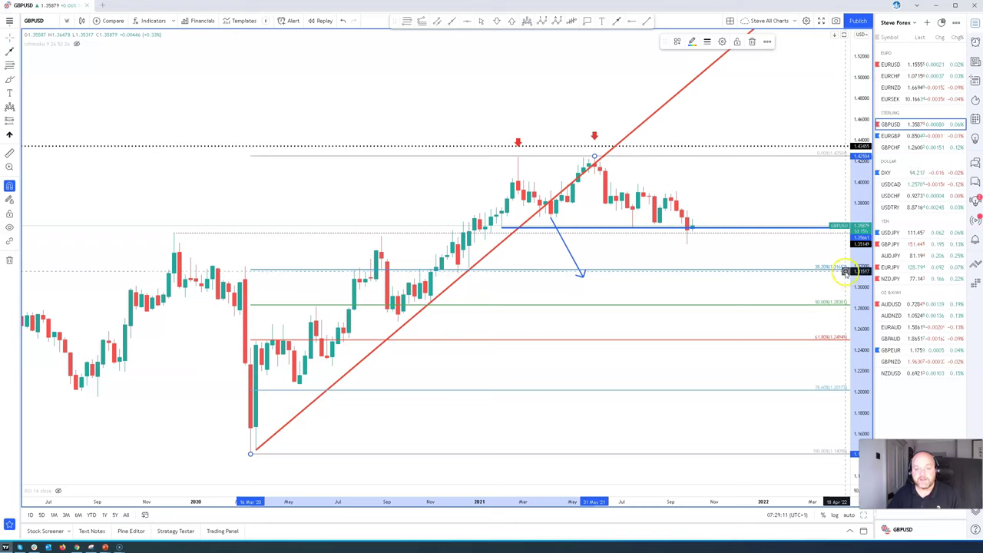
click(902, 232)
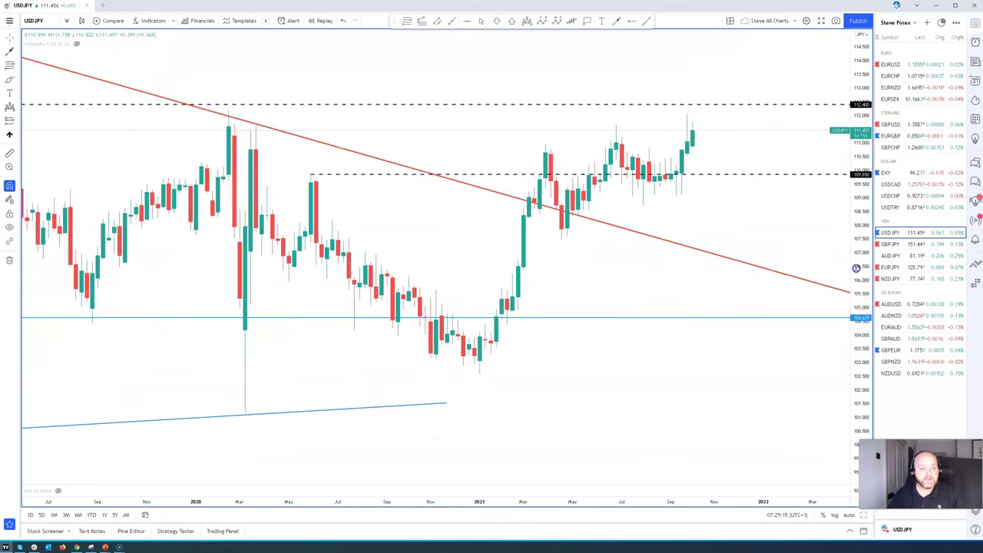
Rescale and pan the weekly USDJPY chart toward recent dates, then restore the four-chart layout.
scroll(717, 400, down, 5)
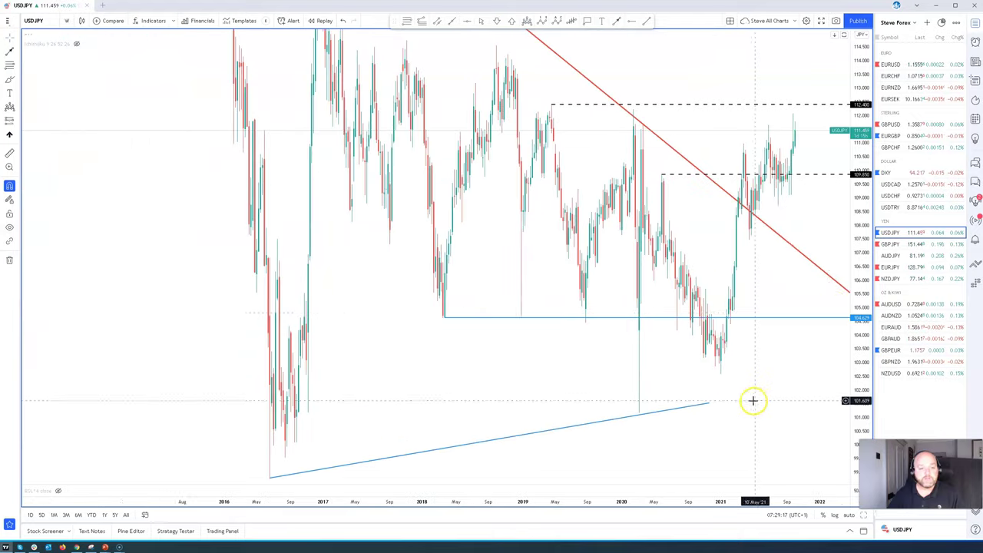
drag(863, 218, 763, 430)
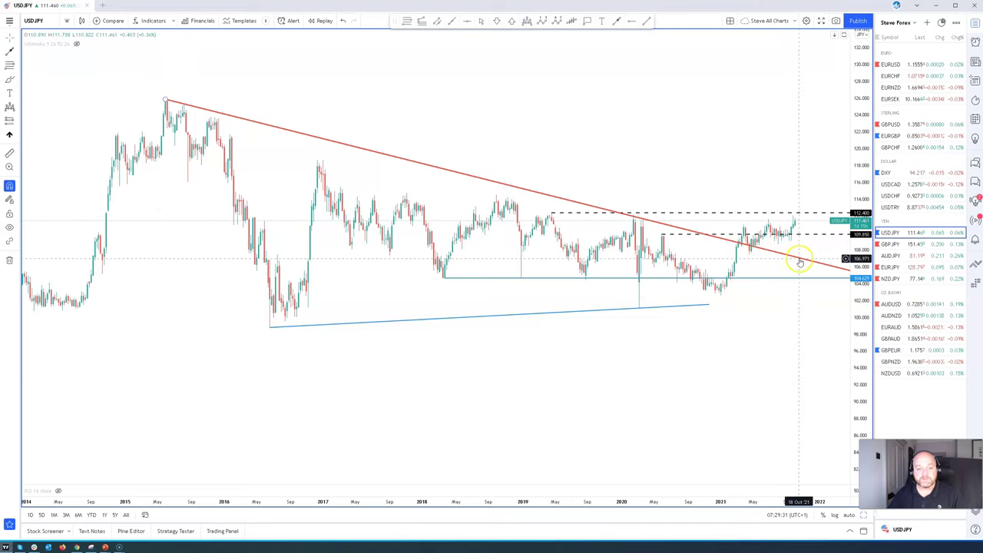
scroll(779, 367, up, 2)
drag(779, 368, 701, 390)
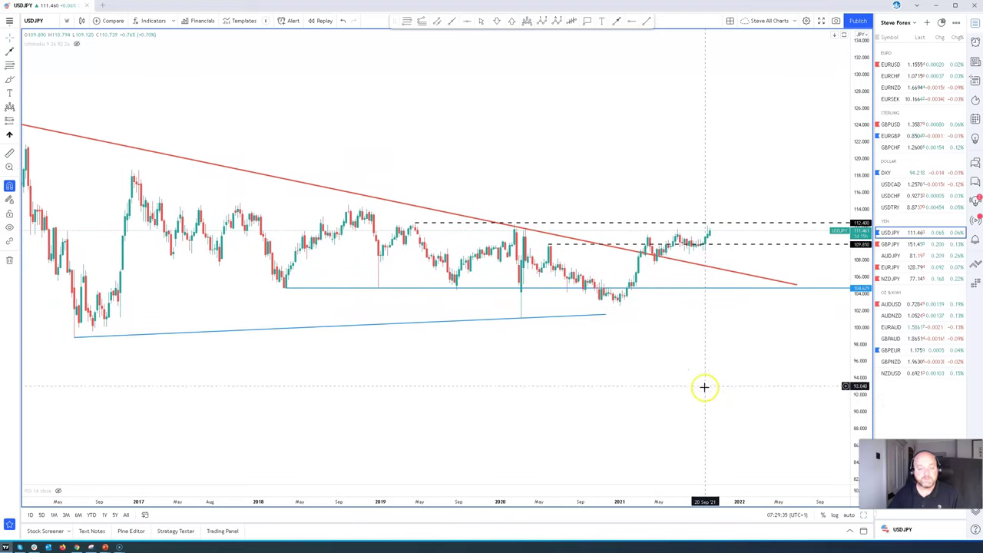
drag(869, 336, 865, 276)
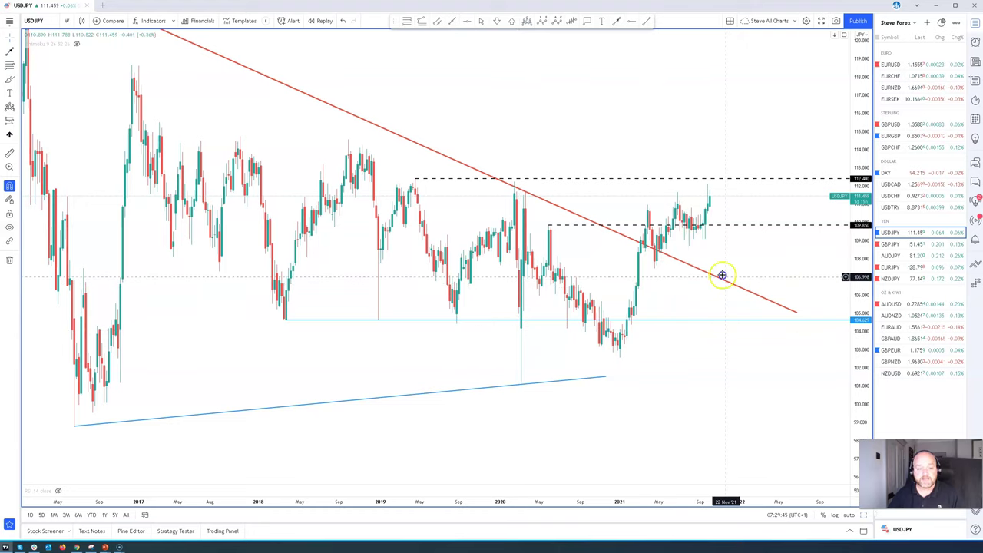
click(864, 517)
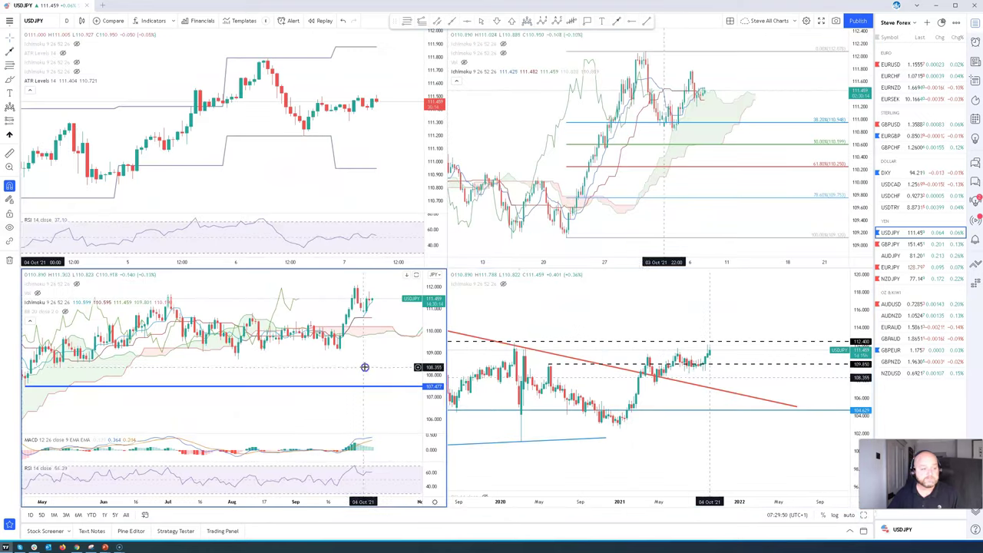
Enlarge the daily USDJPY Ichimoku chart, review recent price action, then switch to AUDUSD.
click(863, 514)
scroll(810, 353, up, 3)
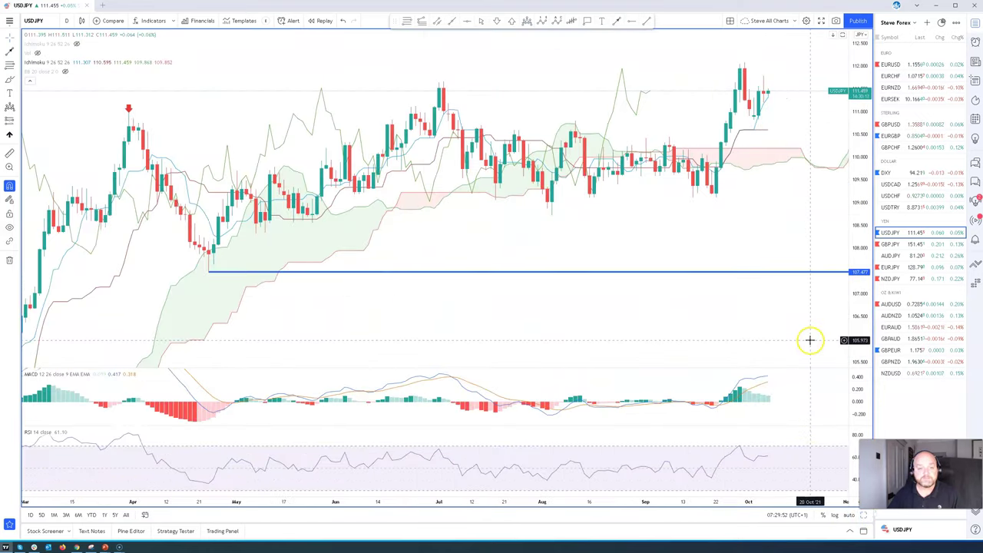
drag(748, 229, 772, 279)
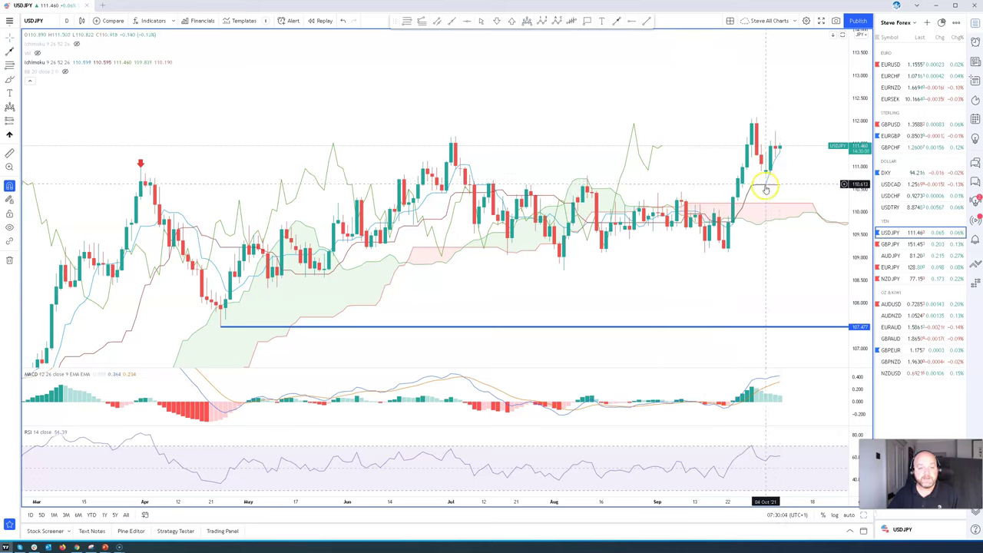
scroll(733, 208, up, 2)
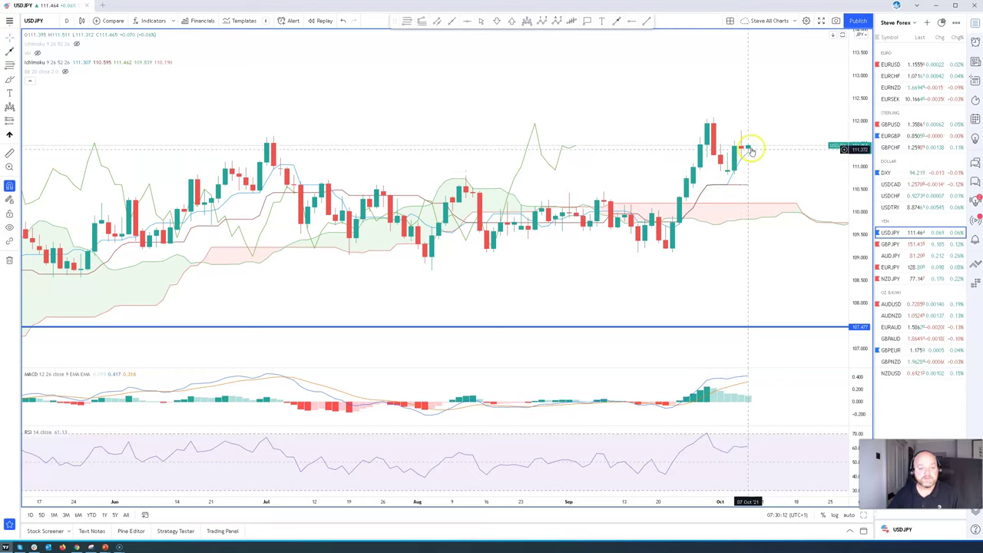
scroll(733, 237, down, 3)
scroll(691, 257, up, 3)
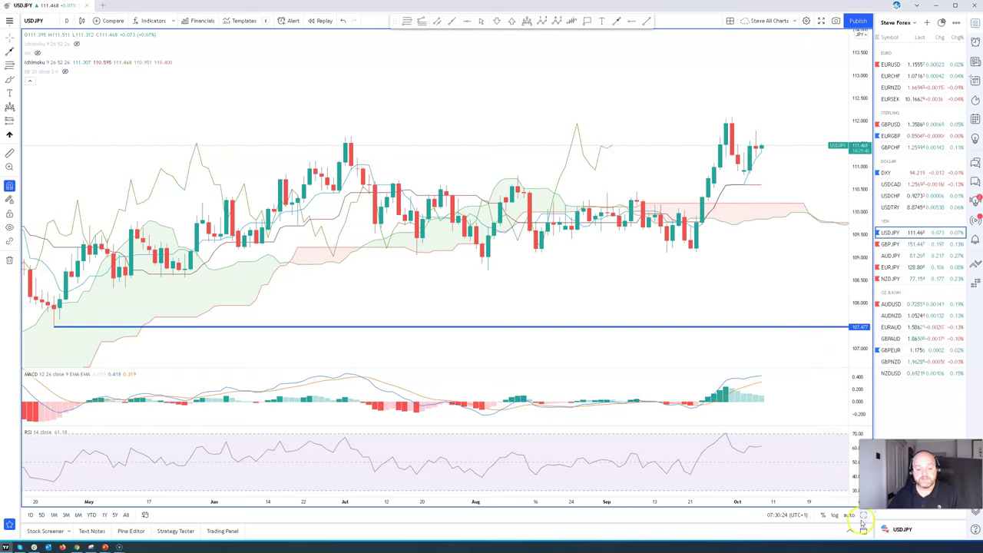
click(910, 305)
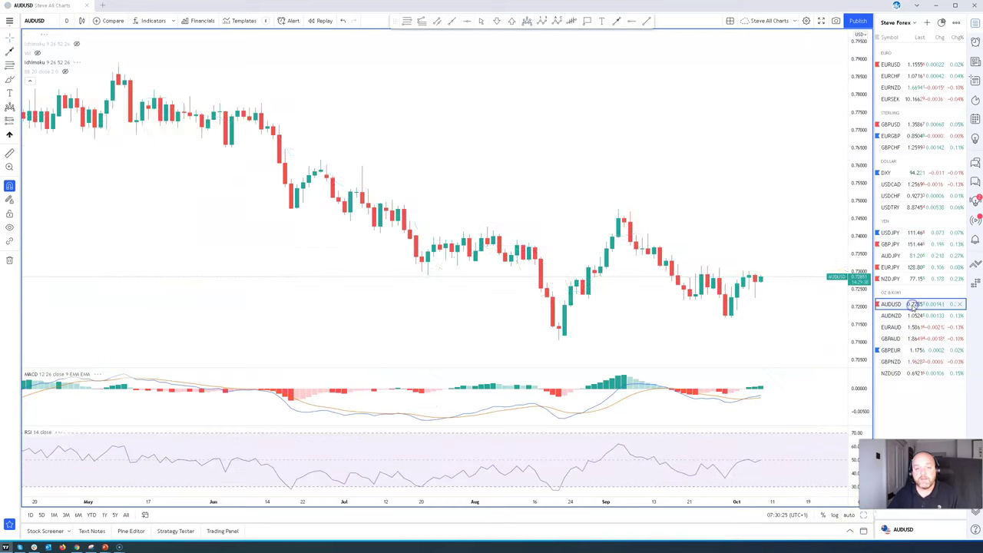
Enlarge the weekly AUDUSD head-and-shoulders chart, inspect its drawings, then restore the four-chart grid.
click(864, 516)
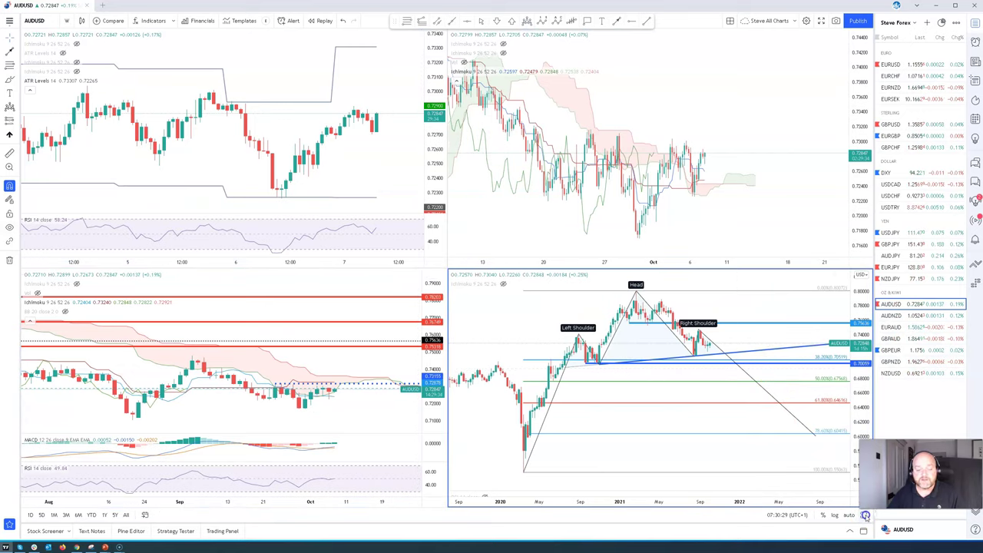
click(864, 515)
scroll(749, 297, up, 3)
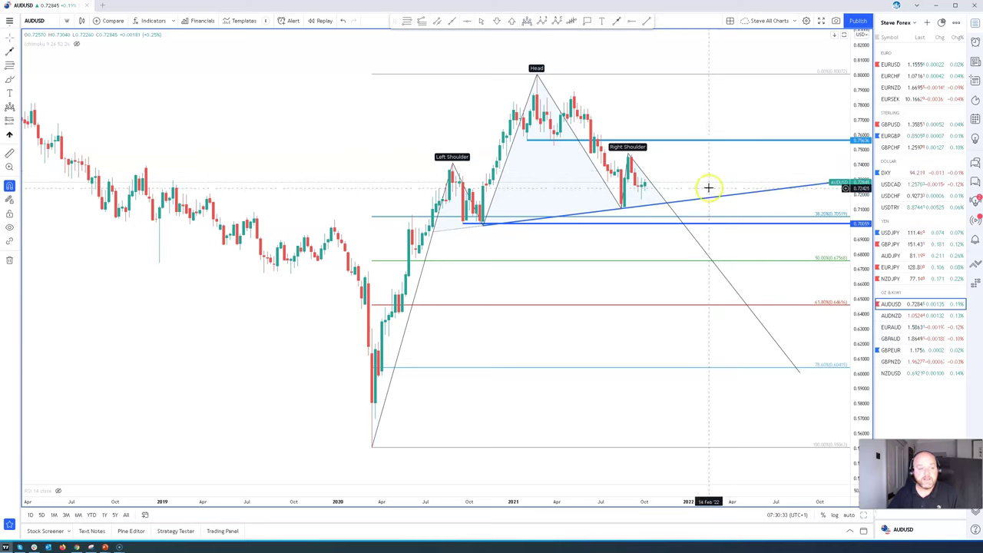
click(646, 243)
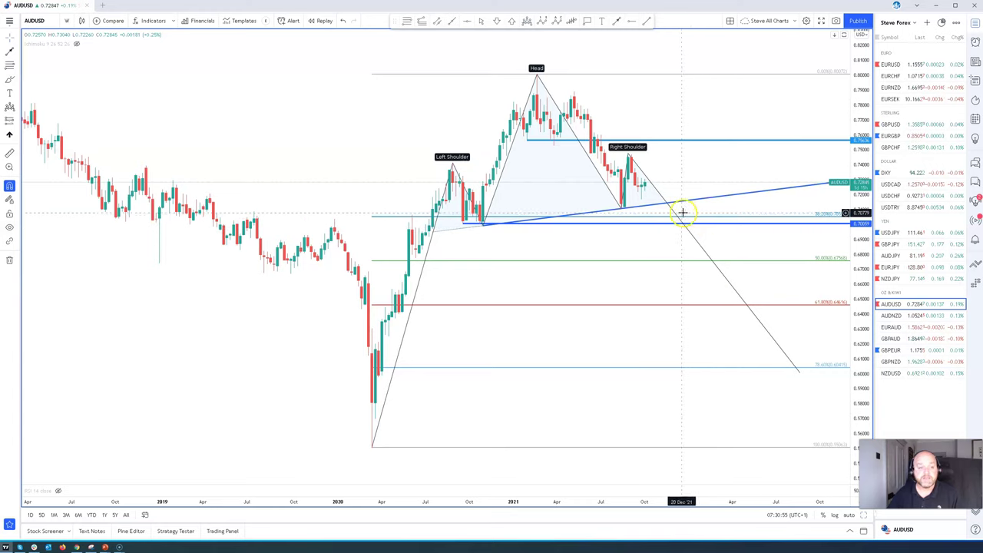
click(657, 221)
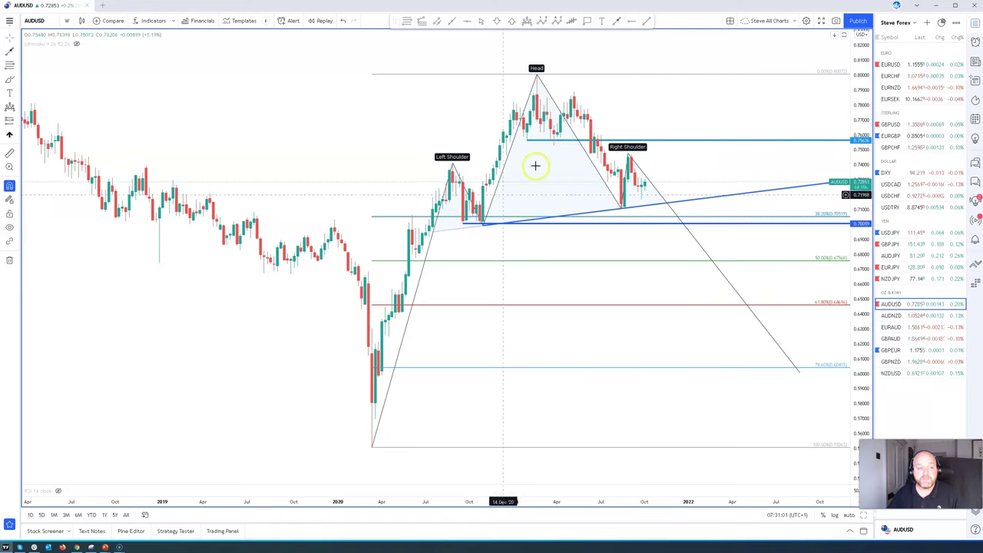
click(599, 219)
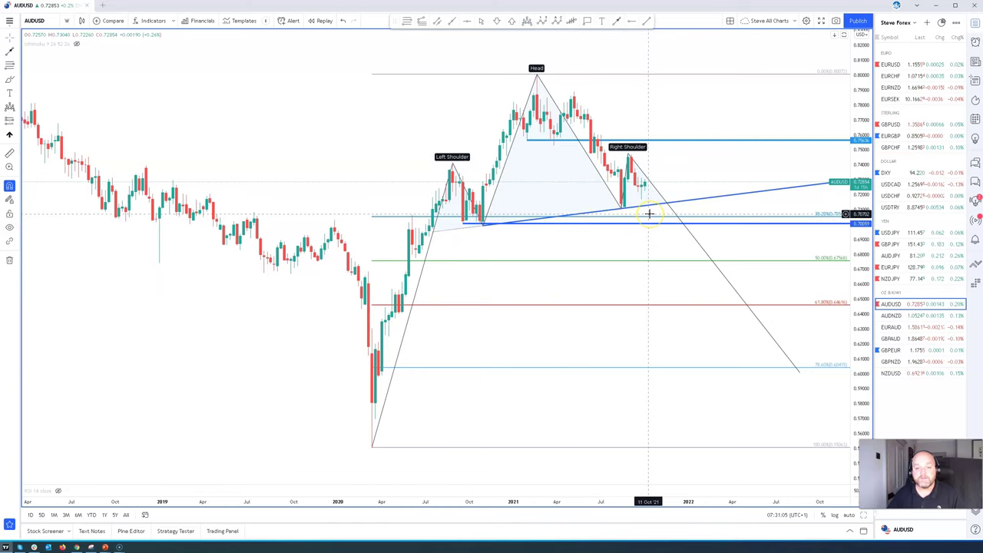
key(alt+Return)
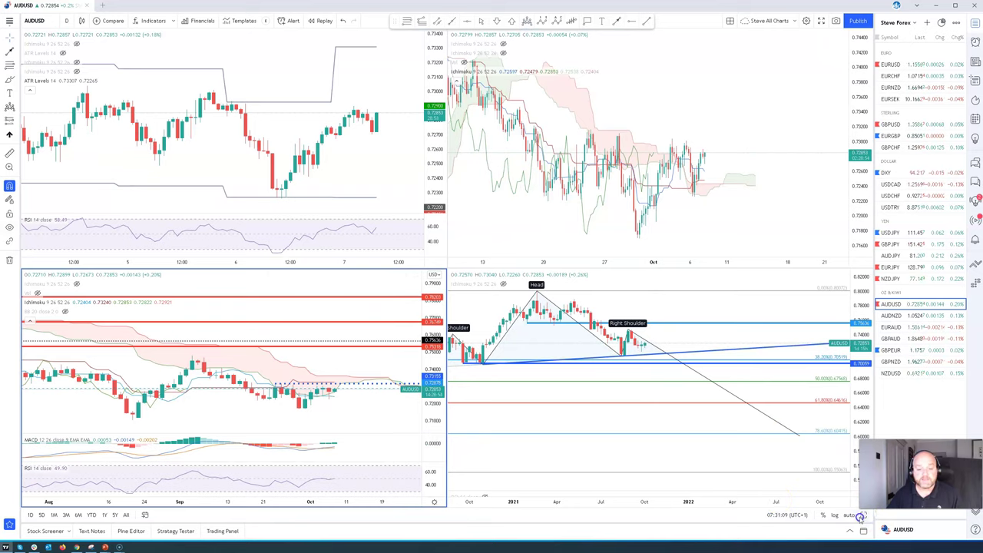
Enlarge the daily AUDUSD chart and shift it left to leave room on the right.
key(alt+Return)
scroll(794, 334, right, 2)
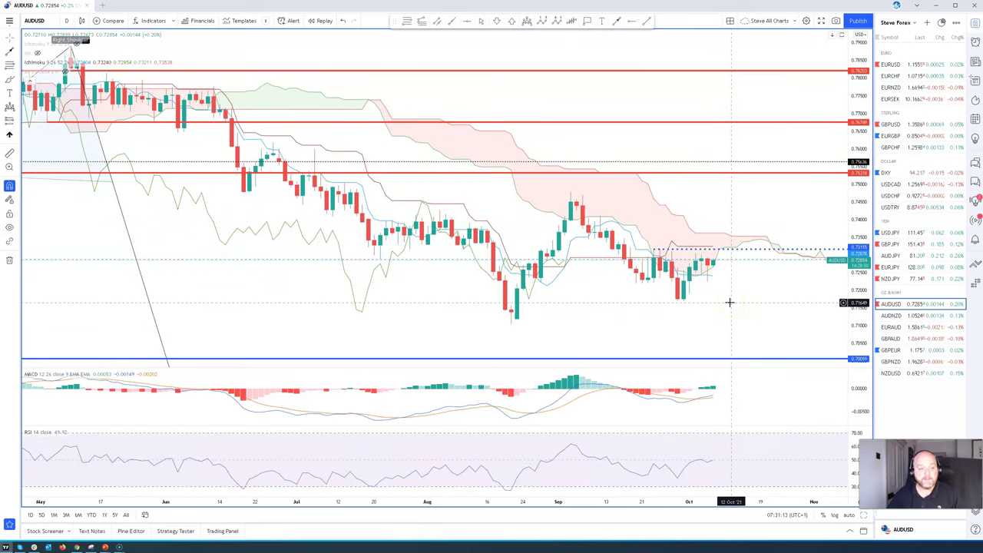
click(566, 264)
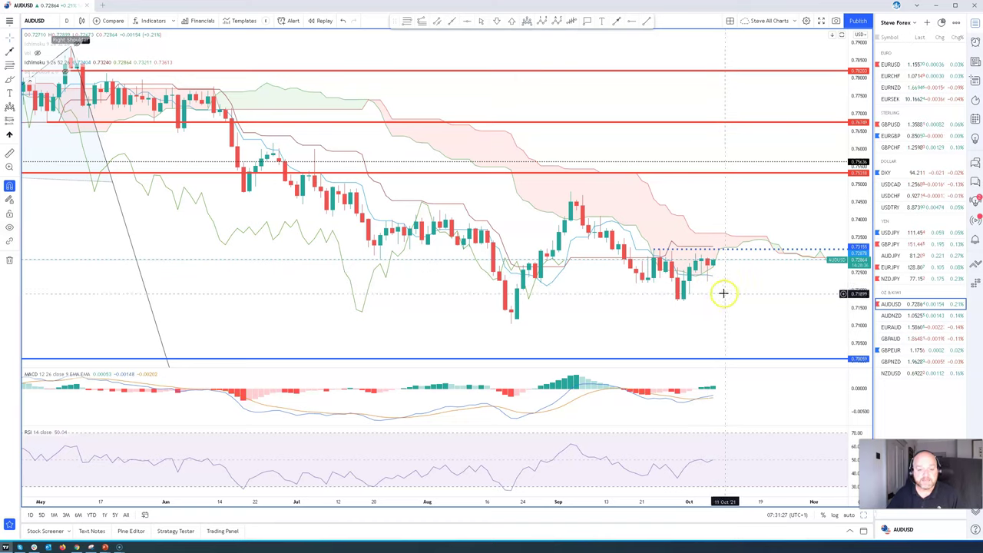
drag(742, 296, 715, 291)
click(749, 253)
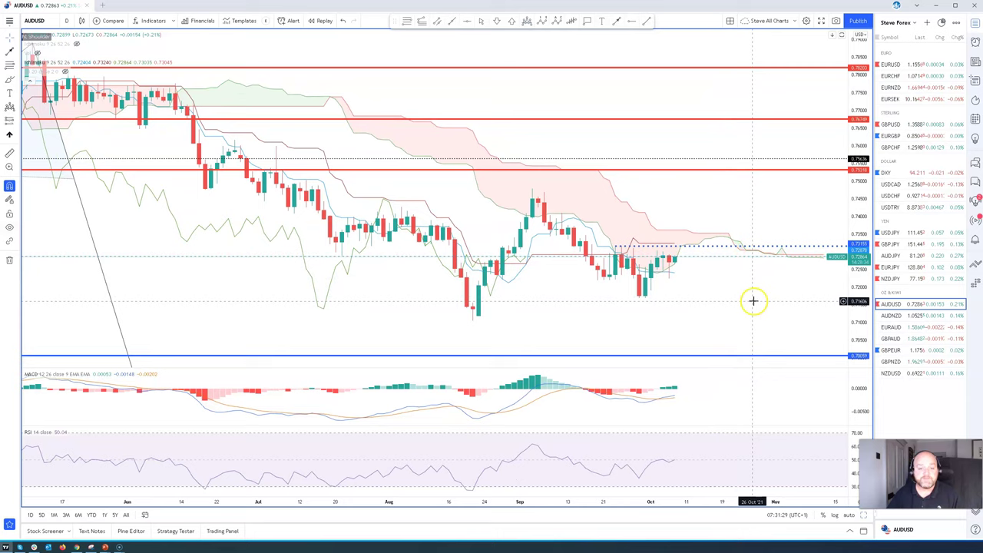